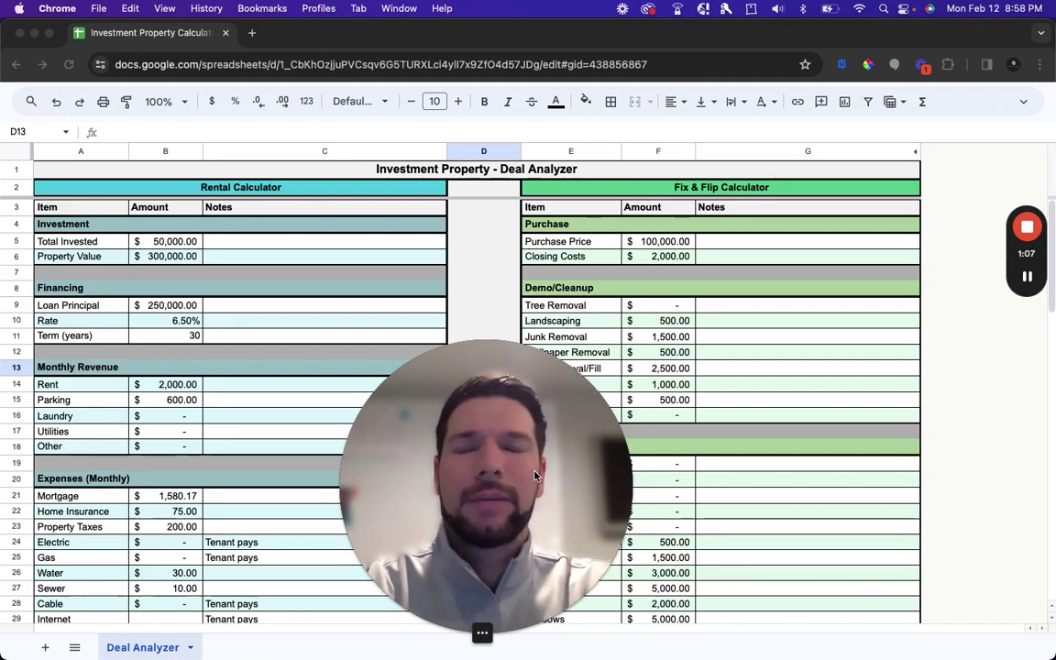
Step: Bring the Deal Analyzer spreadsheet window back into focus
mouse_move(494, 591)
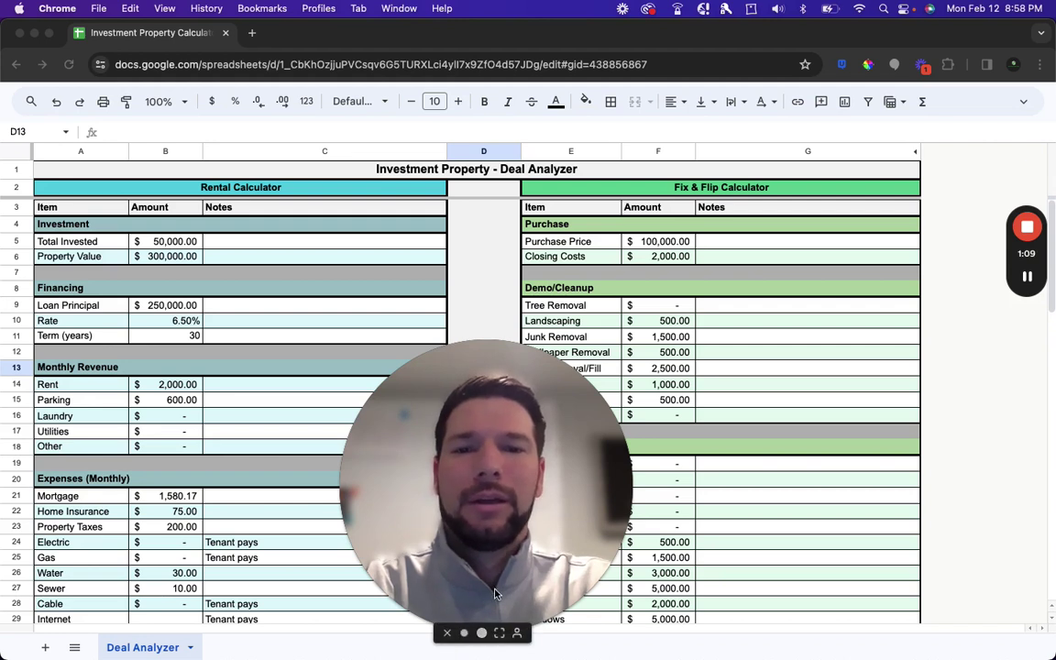
left_click_drag(569, 588, 787, 561)
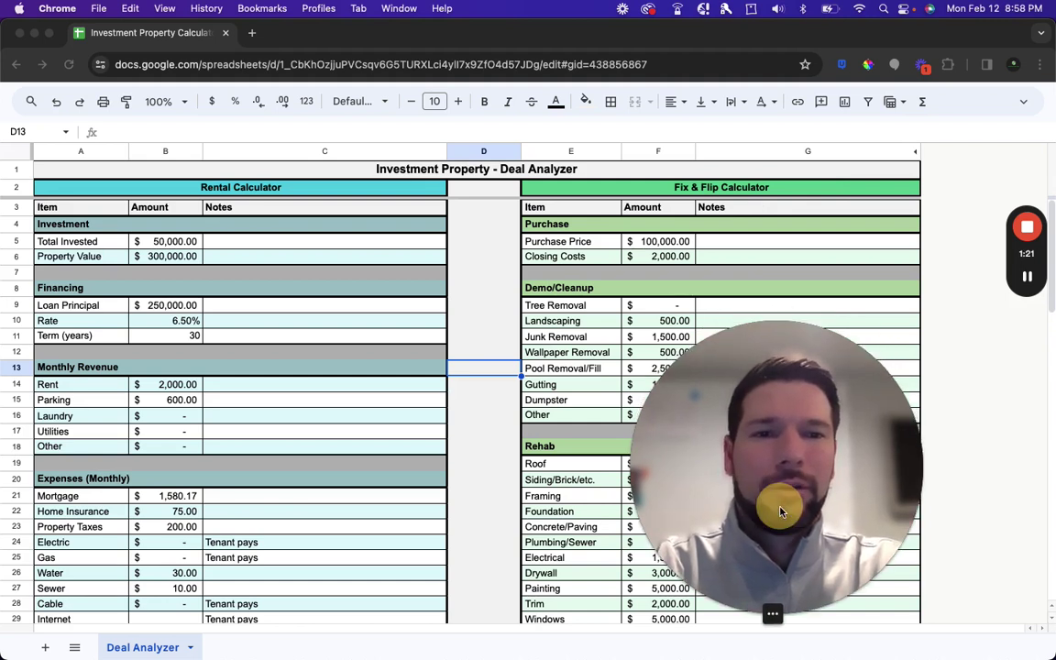
left_click_drag(777, 506, 778, 527)
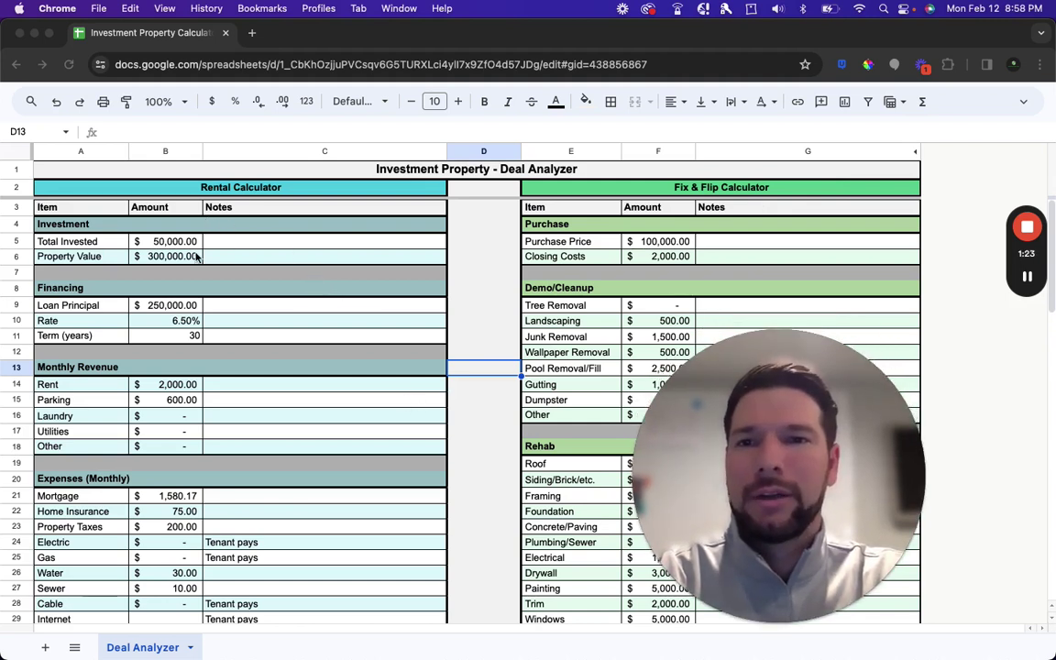
left_click(263, 245)
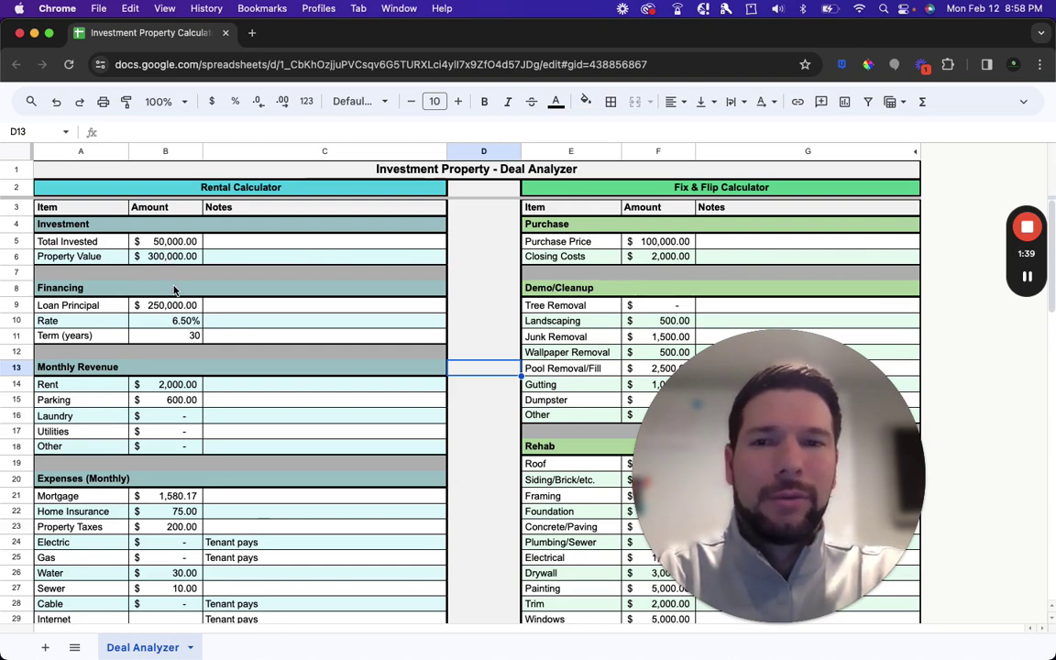
Step: Select the 6.50% loan rate in B10, then scroll down to Monthly Revenue and Expenses
scroll(175, 290, "down", 1)
scroll(174, 290, "down", 1)
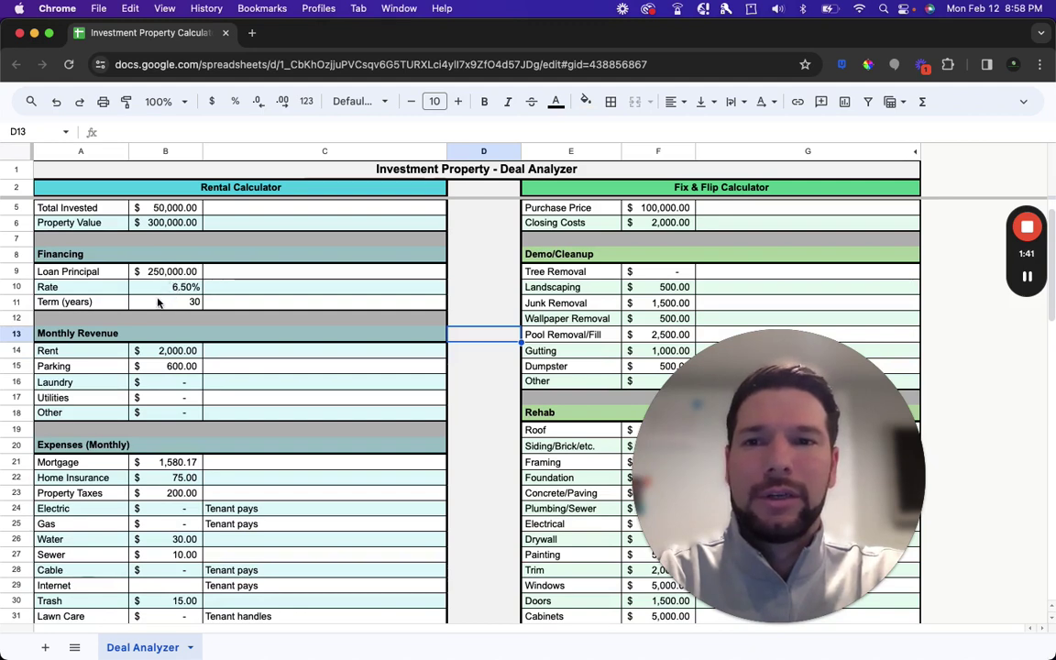
left_click(160, 287)
scroll(161, 293, "down", 3)
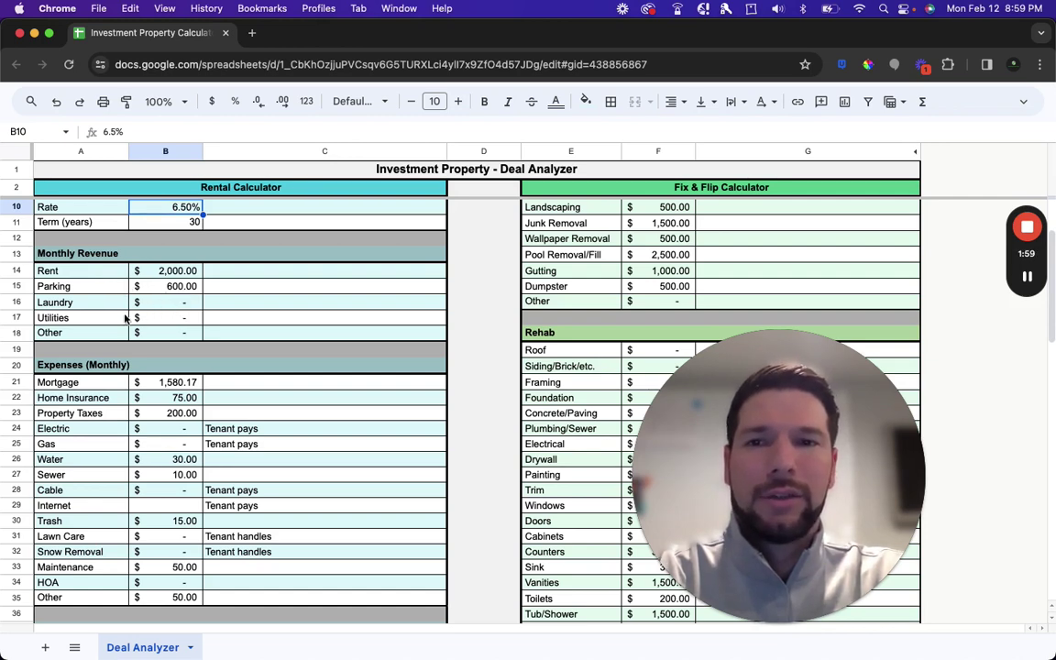
Step: Inspect the Mortgage PMT formula in B21 and the Home Insurance amount in B22
scroll(167, 322, "down", 2)
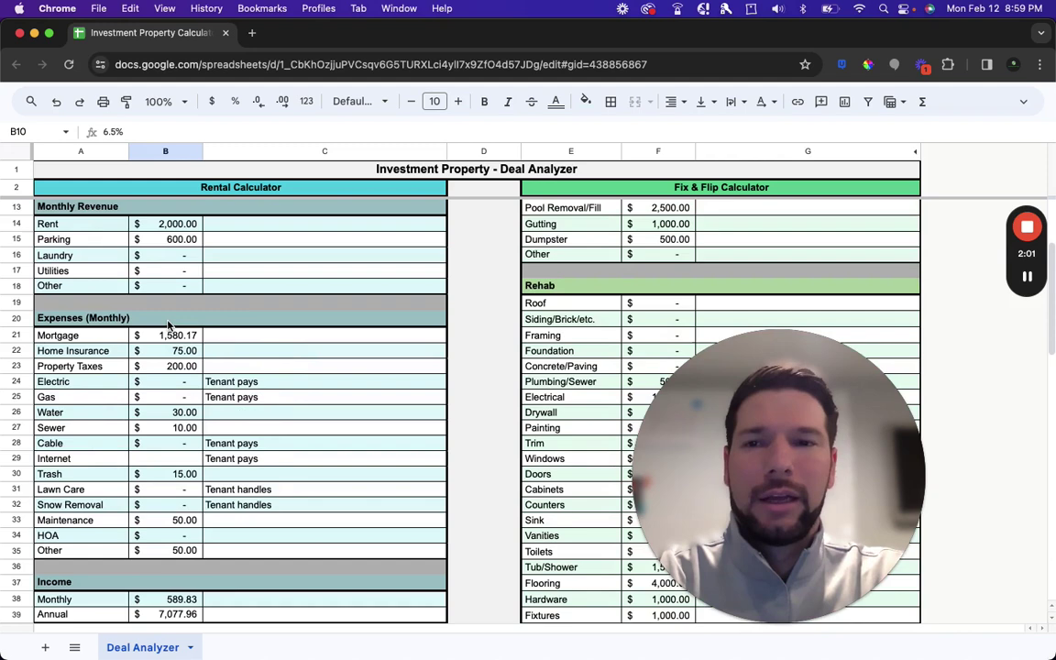
scroll(167, 325, "down", 2)
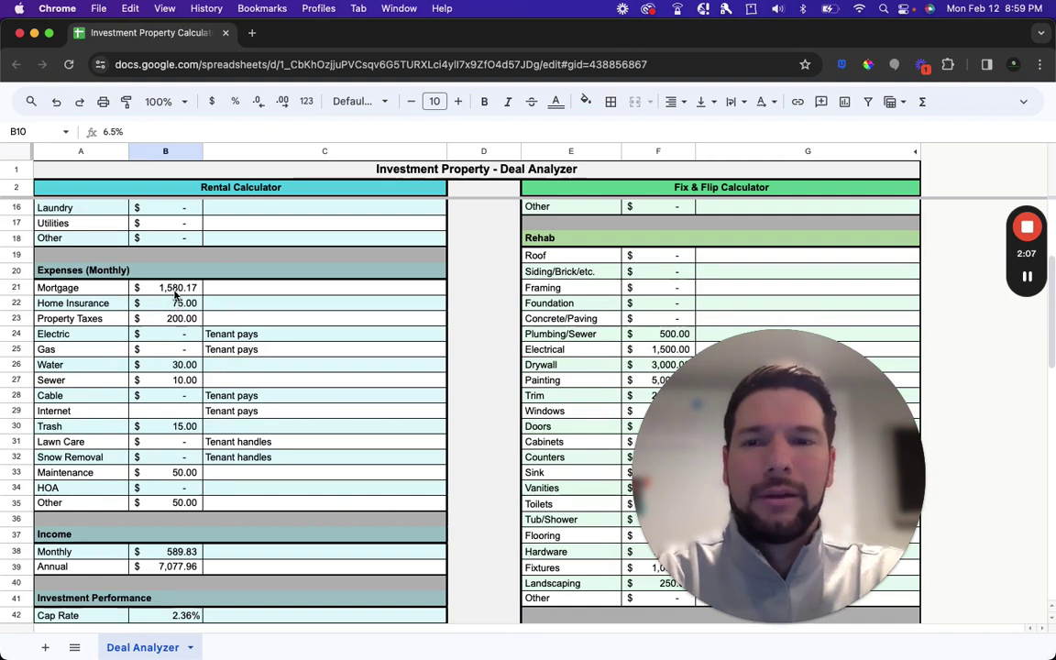
left_click(184, 289)
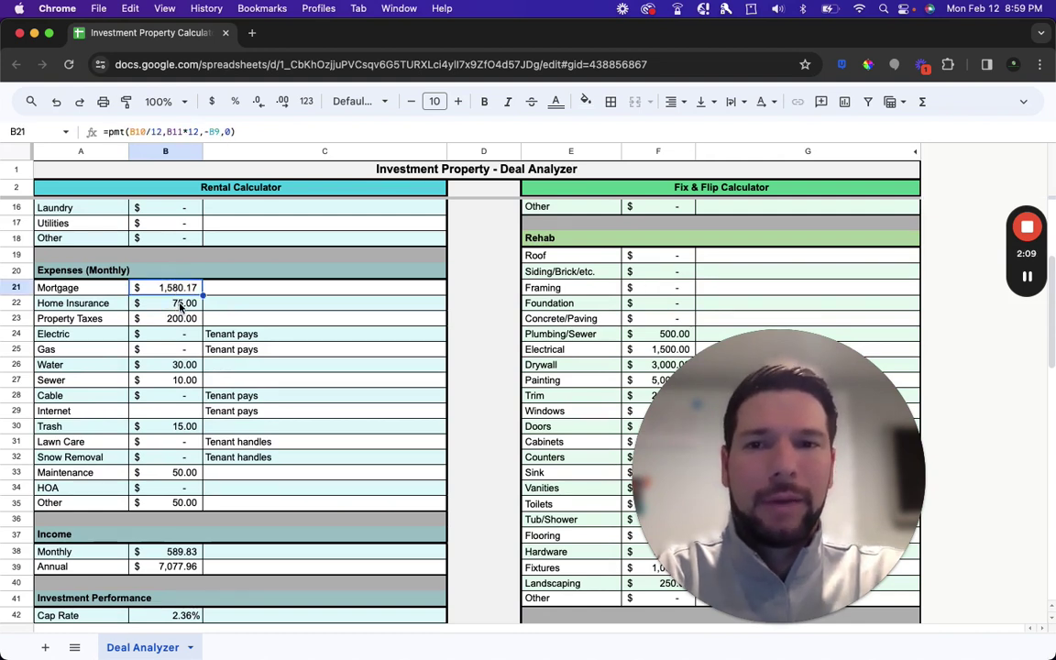
left_click(180, 304)
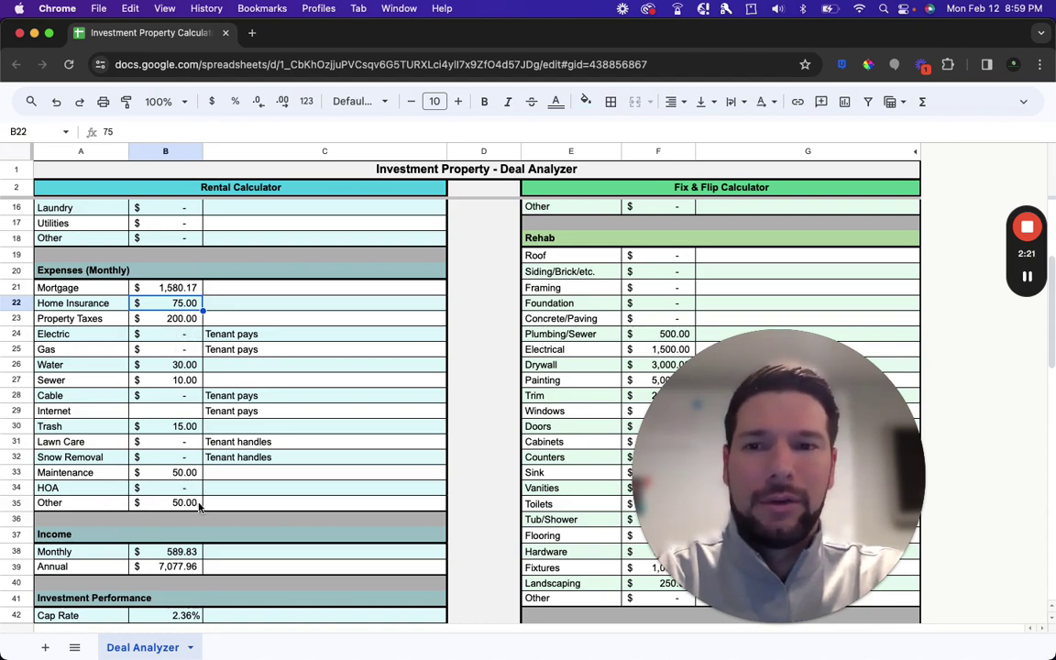
Step: Scroll down to Income and Investment Performance, showing Cap Rate 2.36% and ROIC 14.16%
scroll(186, 502, "down", 2)
scroll(186, 503, "down", 1)
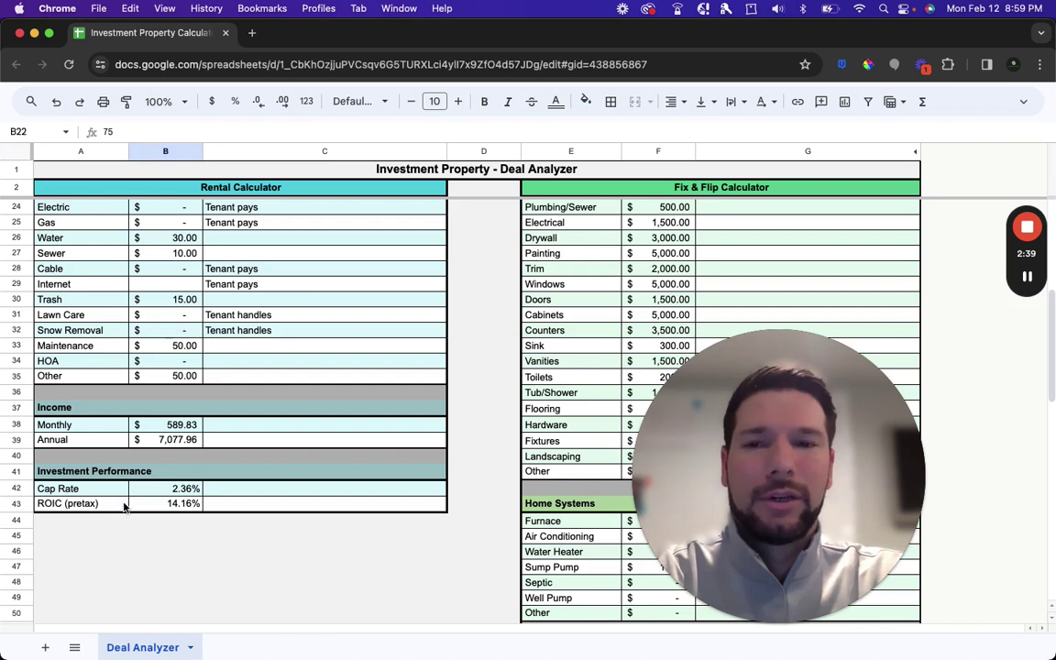
left_click_drag(772, 463, 300, 417)
Step: Scroll back up to row 3 to show the Investment, Financing and Purchase sections
scroll(633, 403, "up", 10)
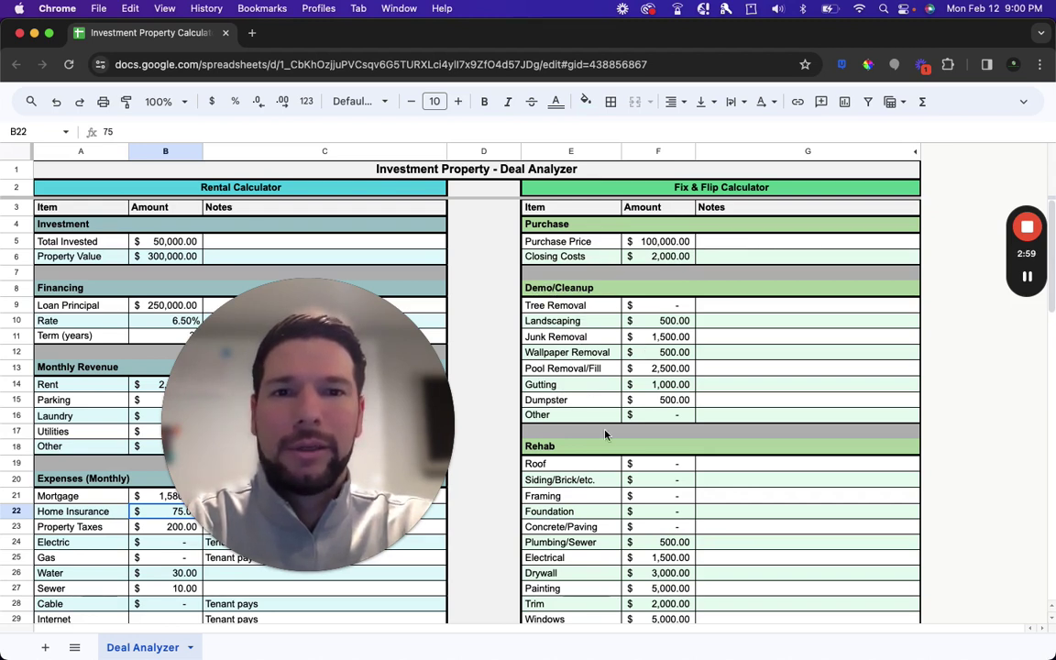
Step: Scroll down to the Fix & Flip Rehab list with drywall, painting, cabinets and flooring costs
scroll(648, 429, "down", 4)
scroll(648, 429, "down", 4)
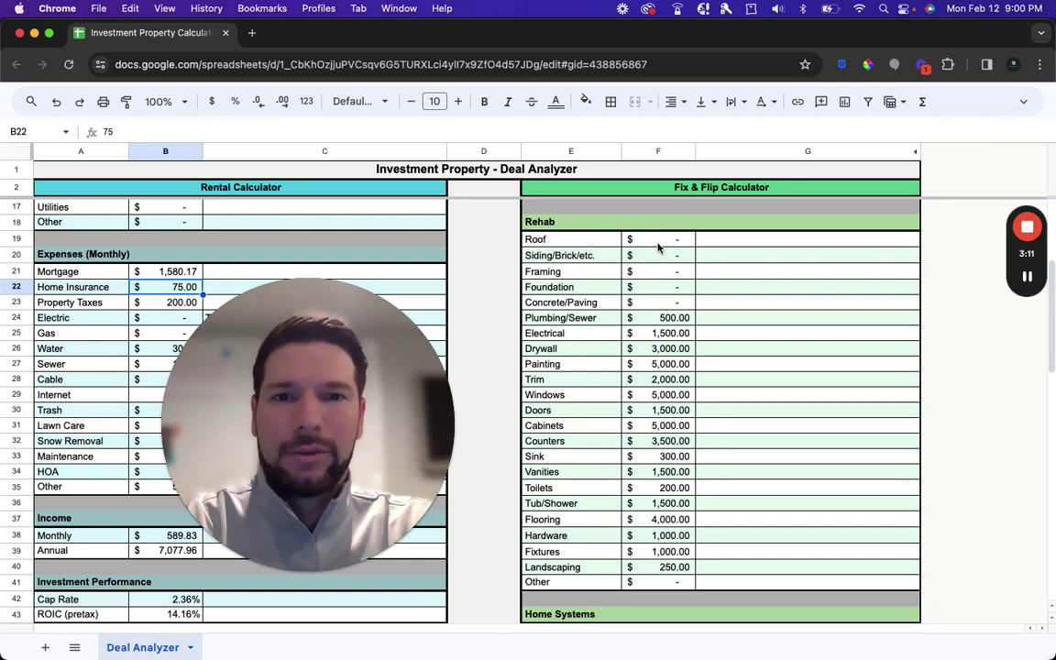
Step: Scroll through Home Systems, Appliances and Carrying Costs down to 4 months to carry
scroll(671, 383, "down", 5)
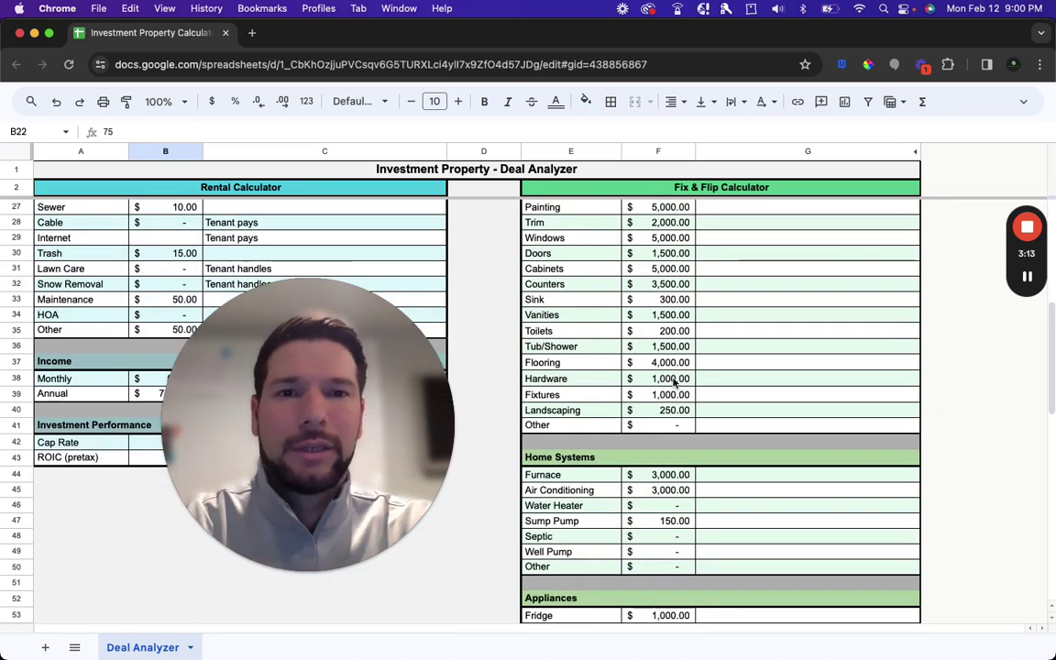
scroll(674, 383, "down", 3)
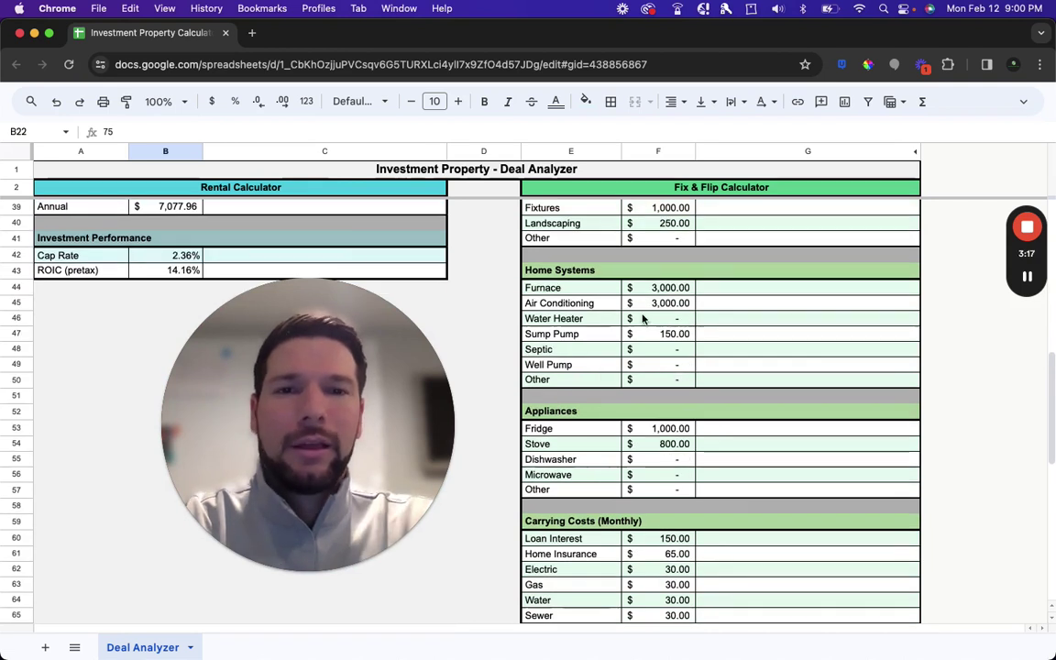
scroll(643, 317, "down", 1)
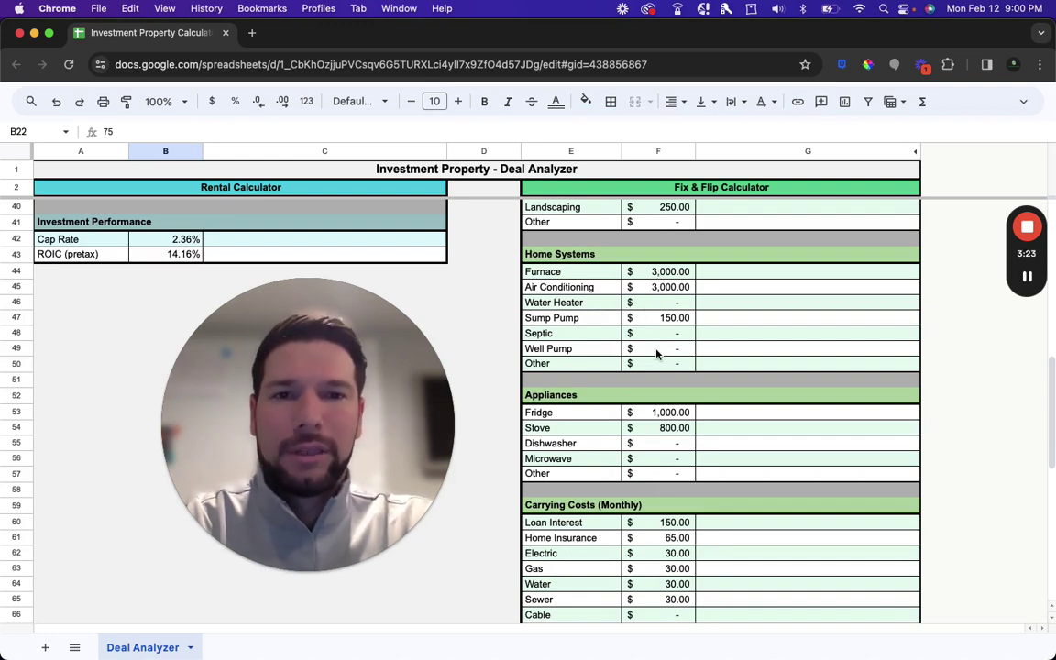
scroll(668, 361, "down", 1)
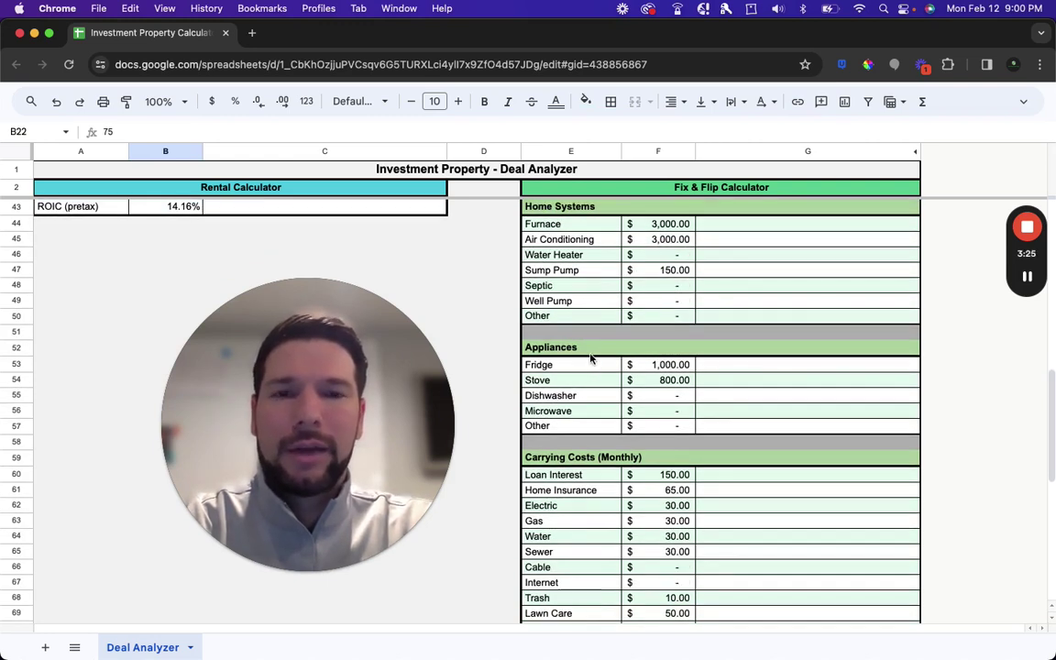
scroll(594, 360, "down", 1)
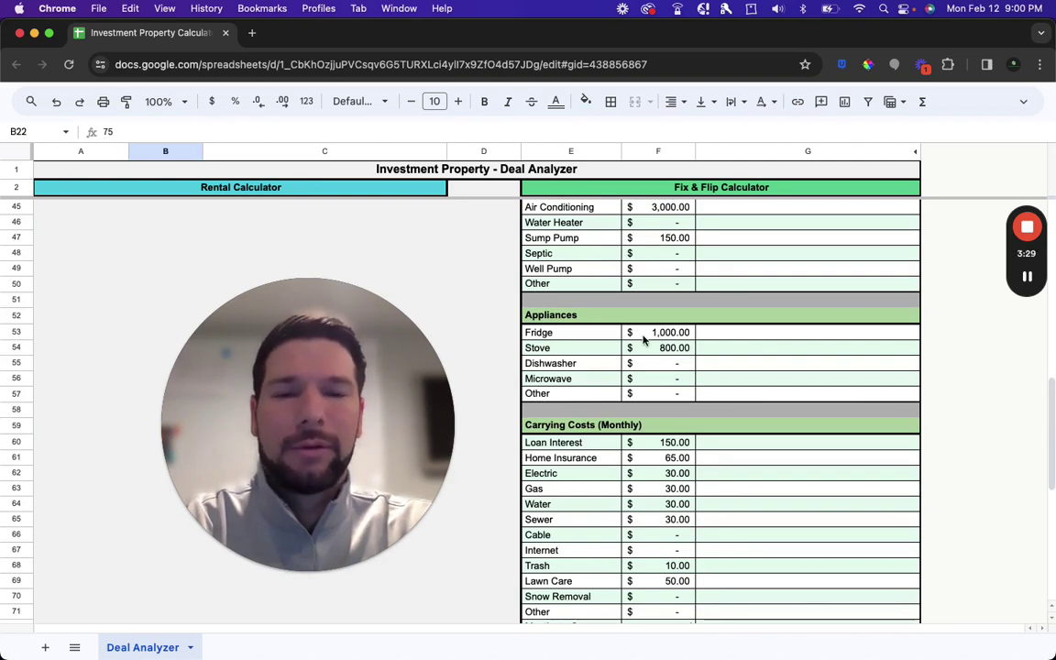
scroll(644, 341, "down", 3)
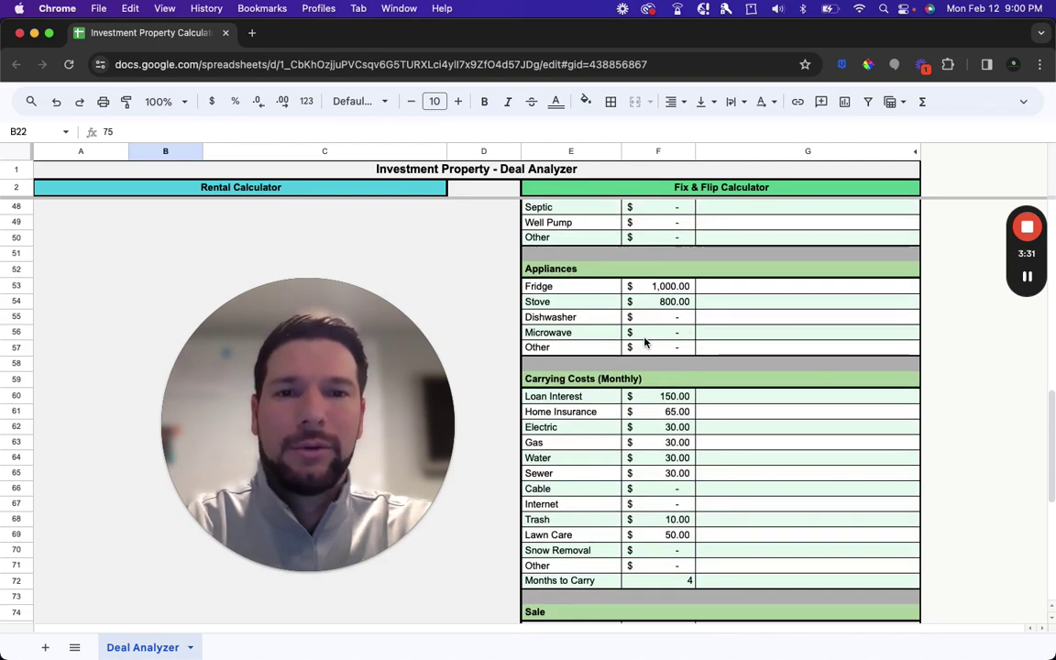
scroll(646, 341, "down", 1)
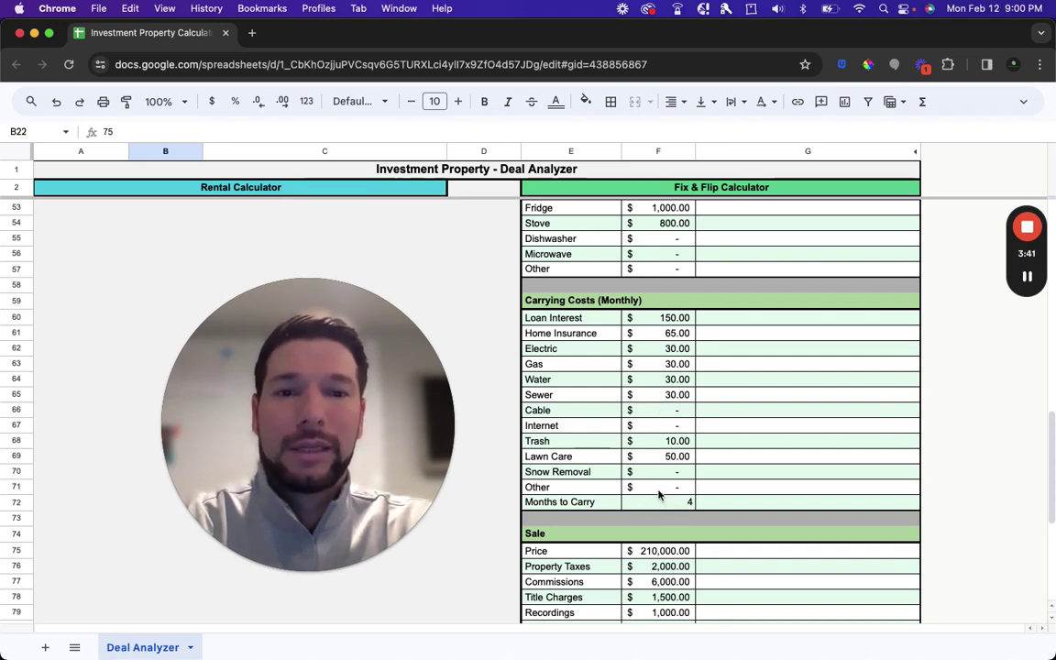
Step: Scroll to the Sale, Investors, Summary and Income sections, showing $38,448 capital gain and 22.41% ROI
scroll(659, 495, "down", 5)
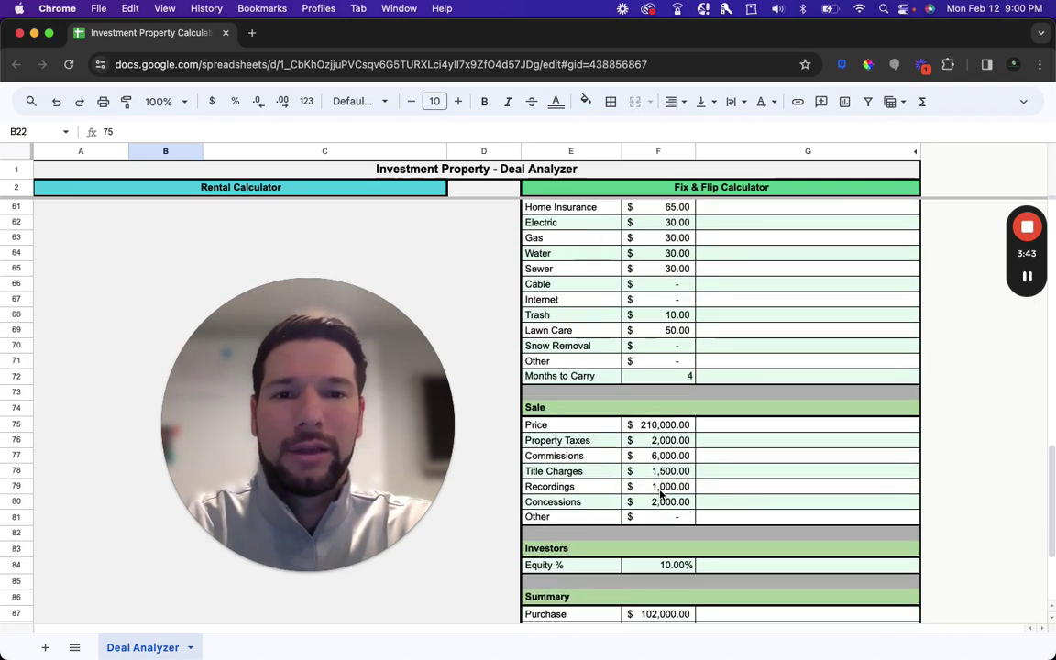
scroll(659, 495, "down", 2)
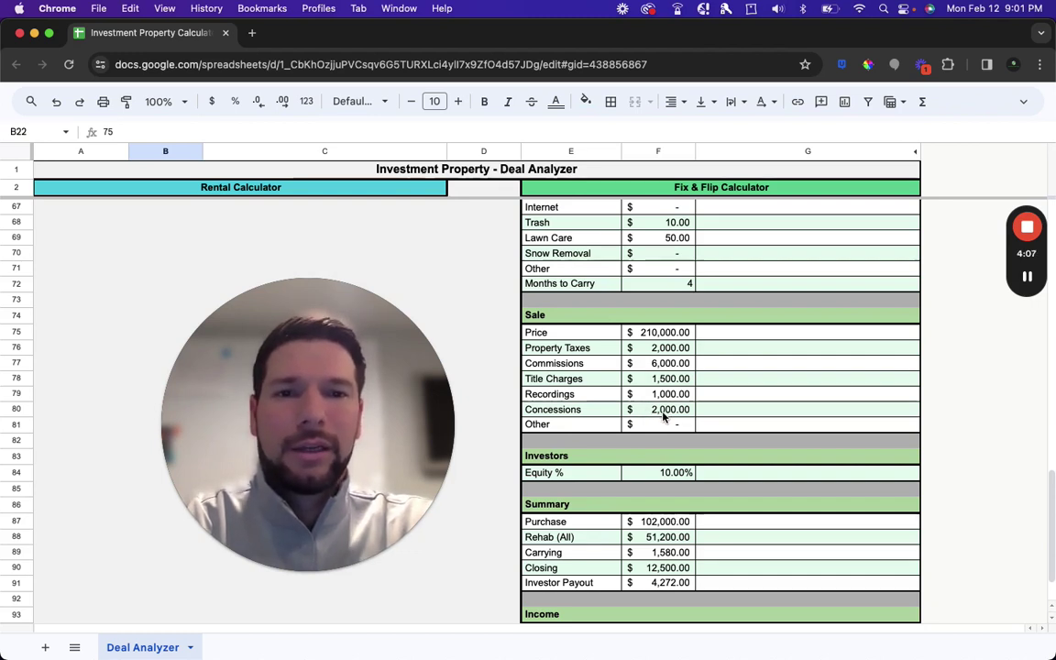
scroll(669, 424, "down", 1)
scroll(674, 424, "down", 1)
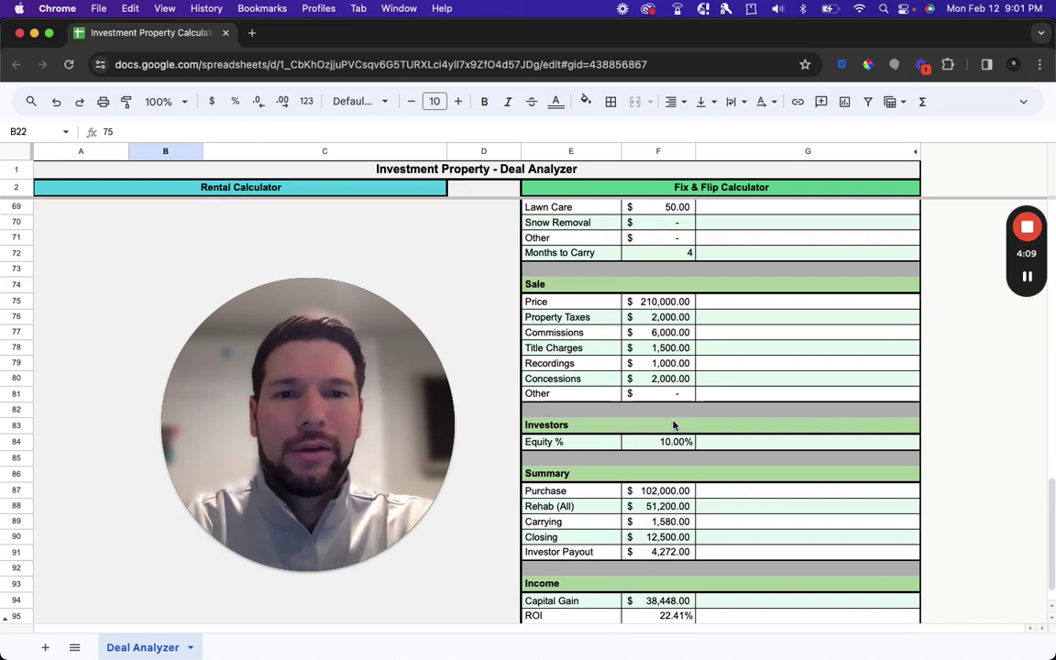
scroll(674, 425, "down", 2)
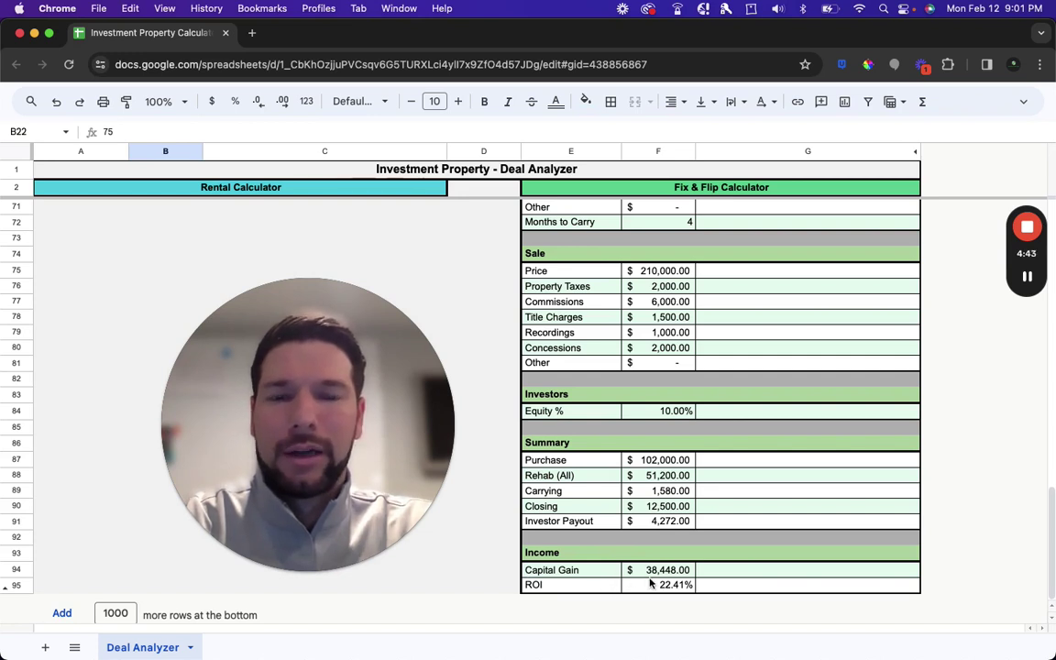
Step: Scroll back up to row 1, showing the $50,000 investment and $100,000 flip purchase price
left_click(470, 319)
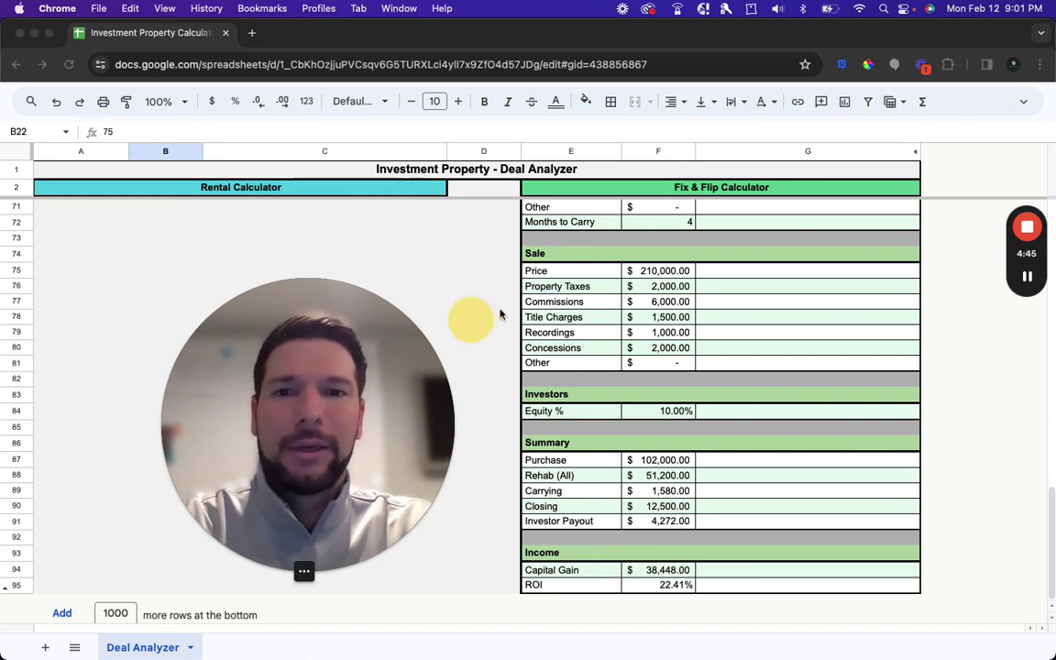
left_click_drag(499, 314, 608, 364)
scroll(607, 365, "up", 10)
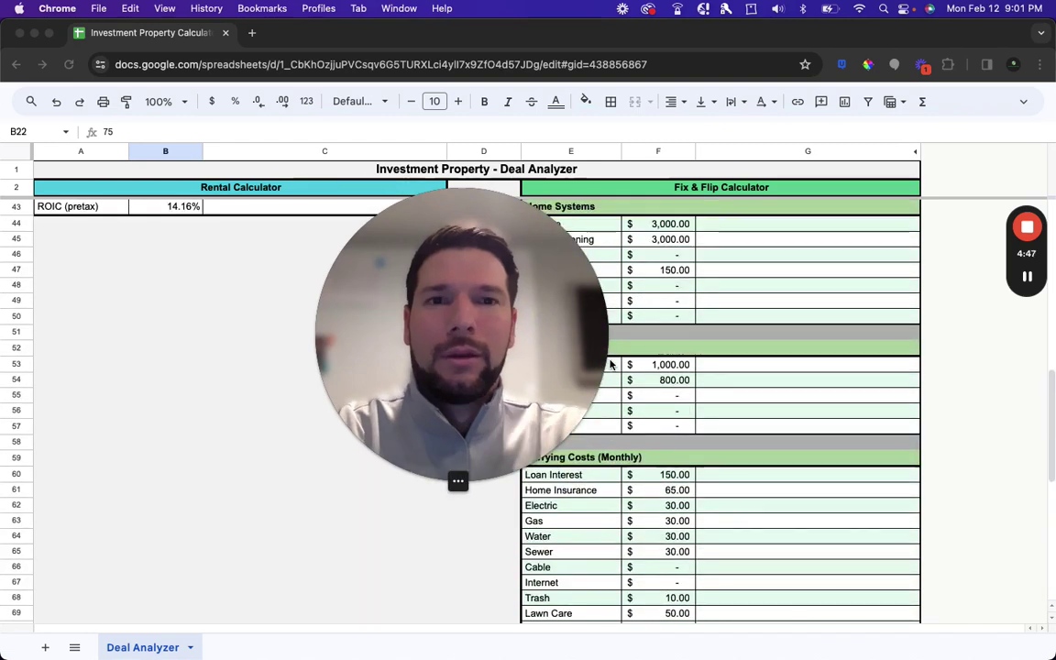
mouse_move(470, 344)
left_mouse_down()
mouse_move(451, 379)
mouse_move(363, 431)
left_mouse_up()
scroll(623, 335, "up", 14)
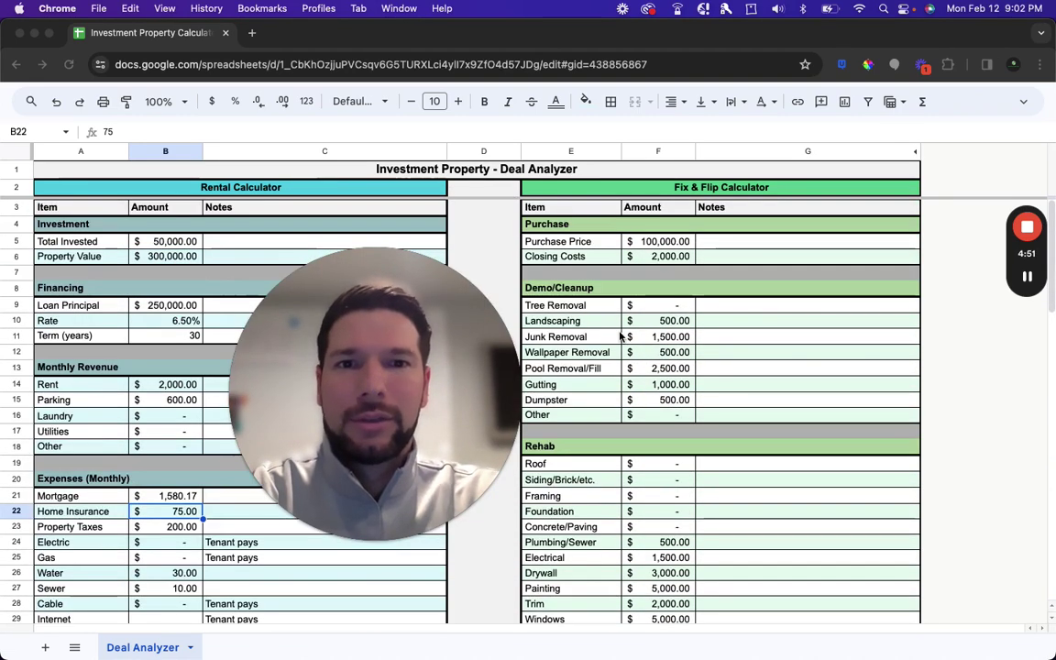
left_click_drag(398, 383, 479, 383)
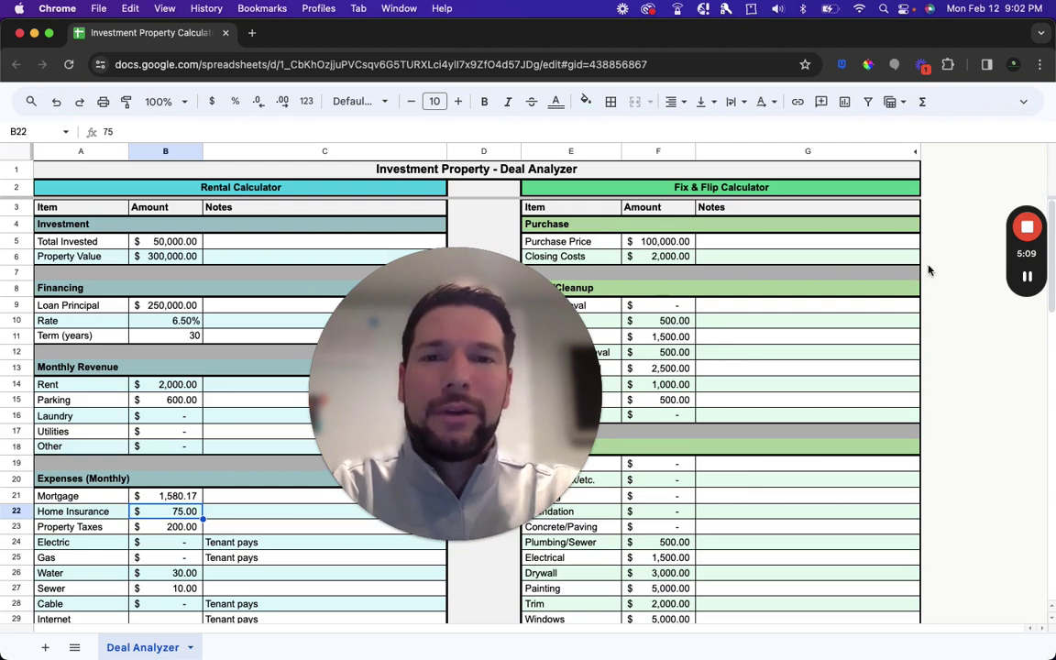
mouse_move(1022, 233)
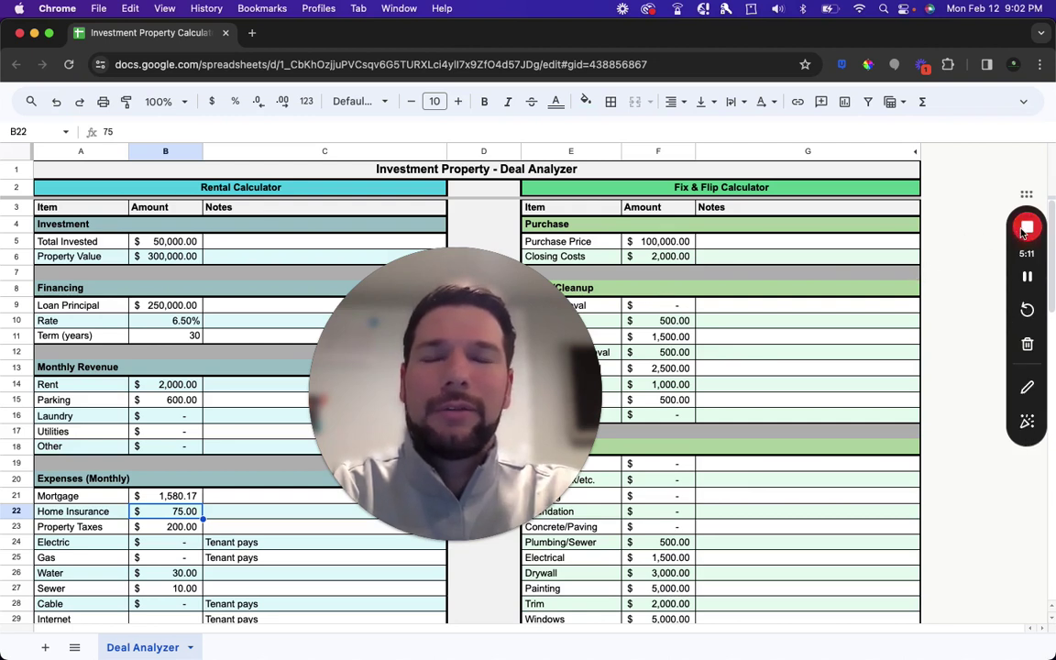